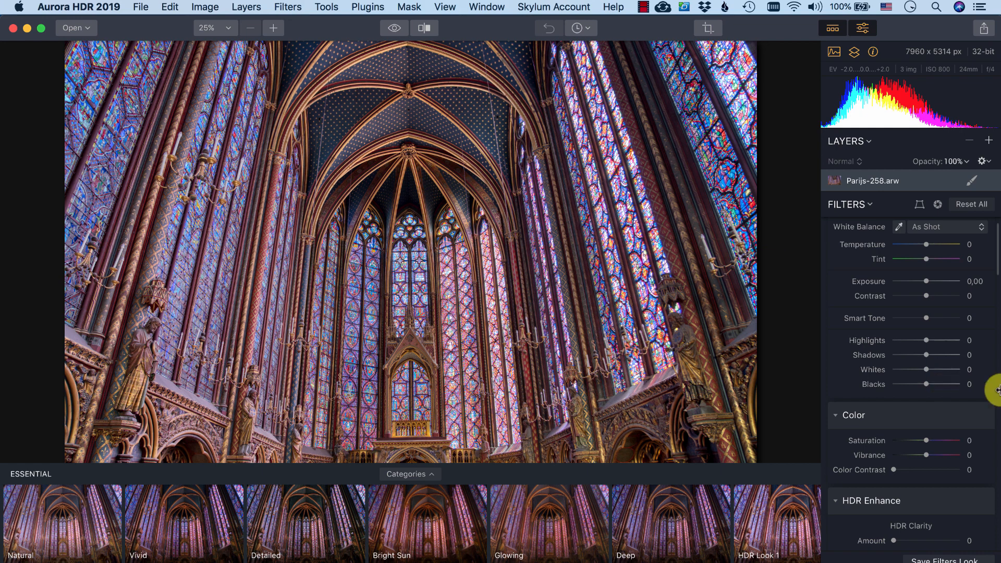
# Step: Examine the list of LUTs offered in the LUT Mapping filter and close it without changing the photo
pyautogui.scroll(-1, 857, 346)
pyautogui.scroll(-10, 858, 341)
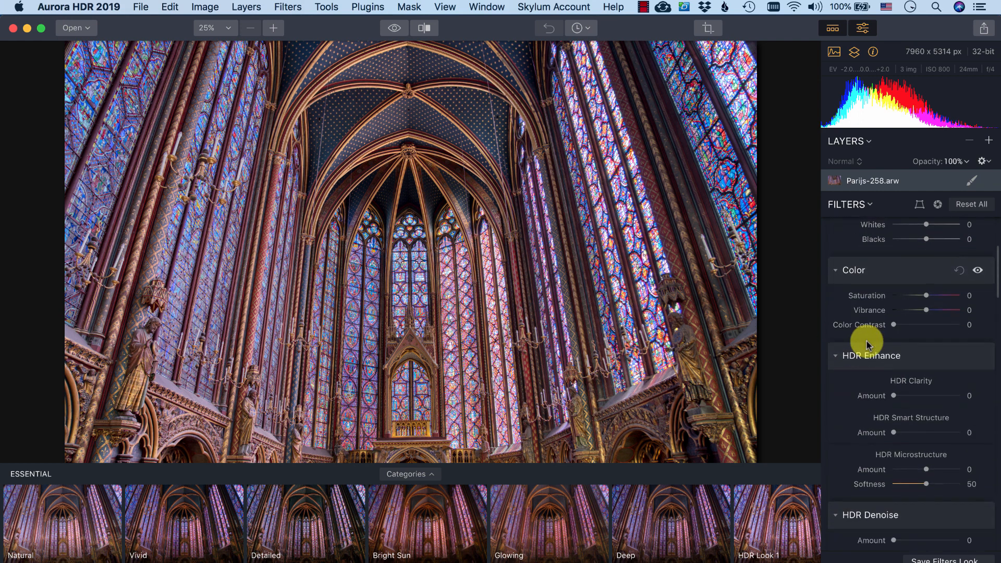
pyautogui.scroll(-4, 864, 335)
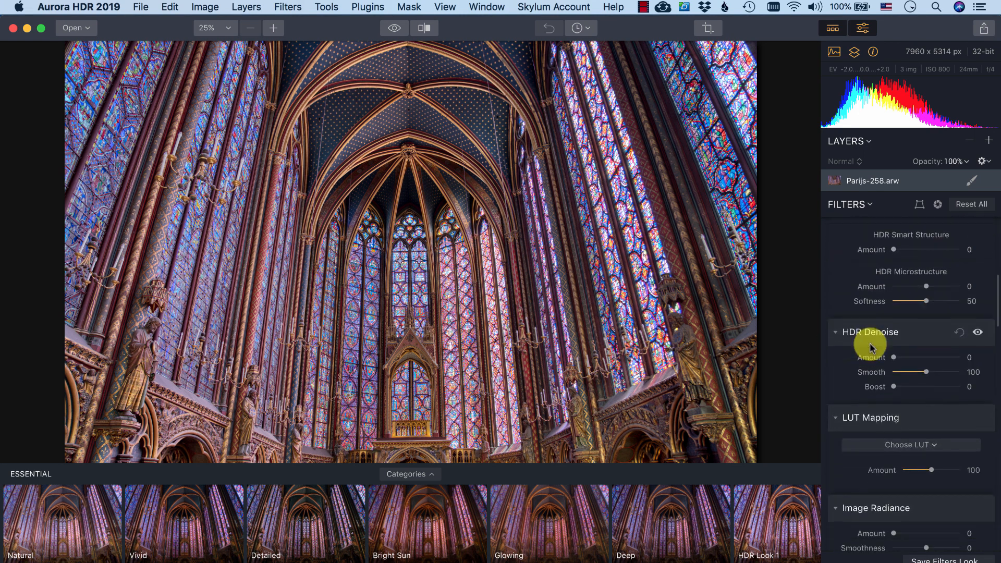
pyautogui.scroll(-2, 858, 373)
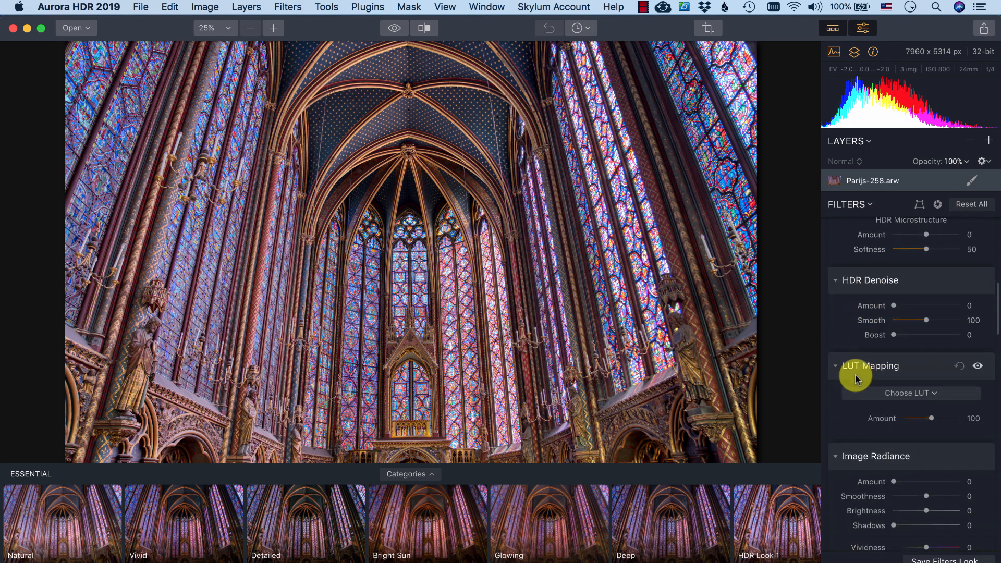
pyautogui.scroll(-1, 867, 371)
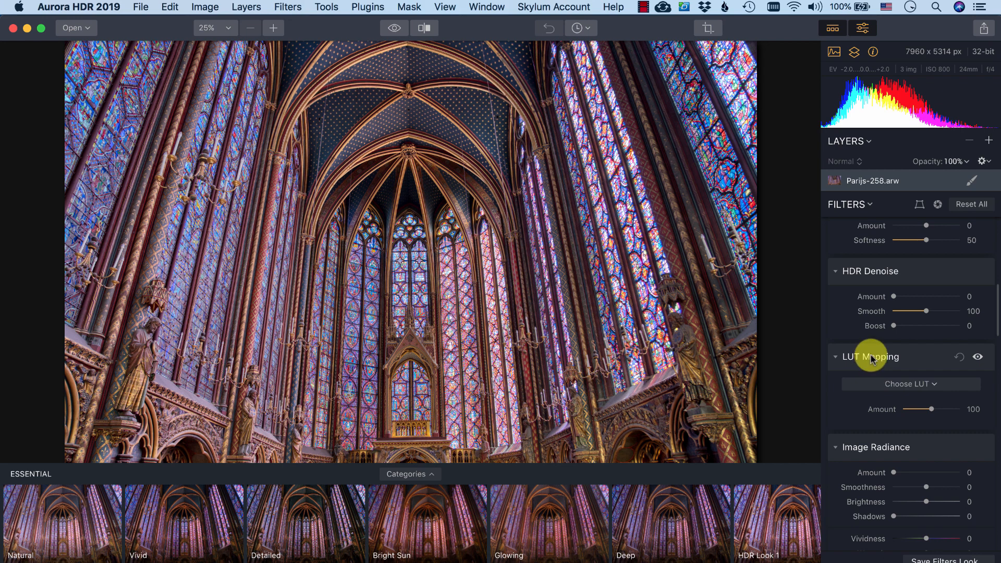
pyautogui.click(883, 387)
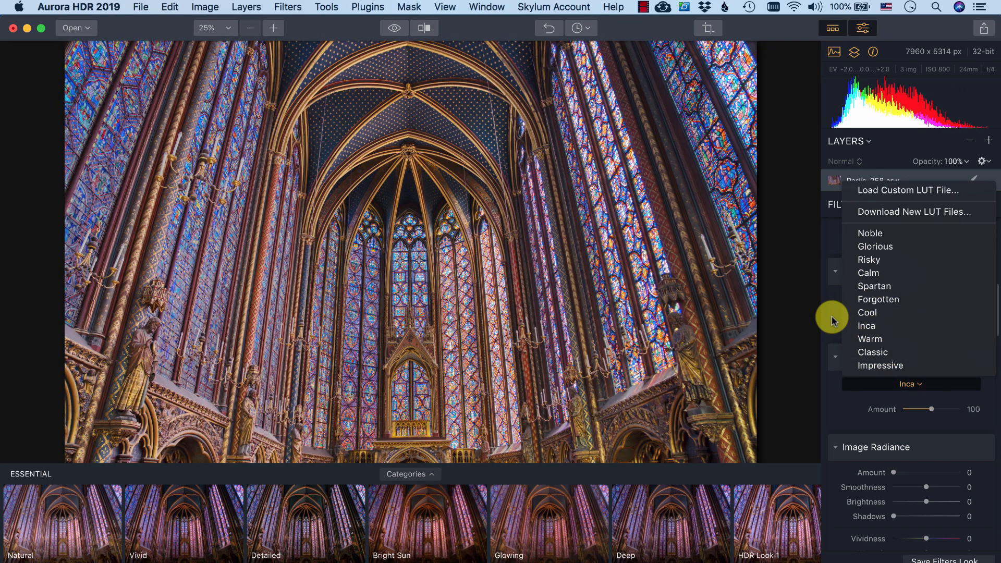
pyautogui.click(830, 318)
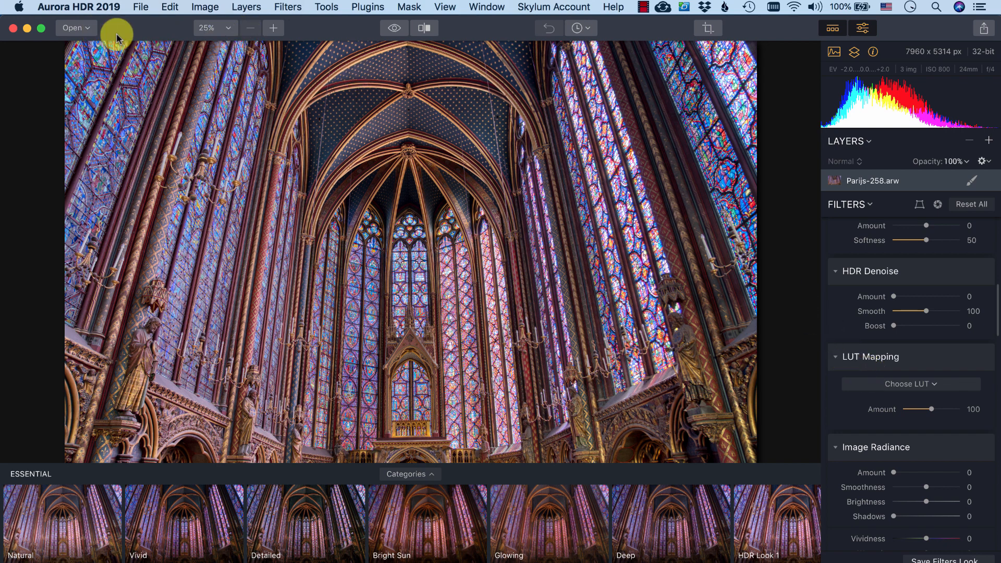
# Step: Review the host programs in which Aurora HDR 2019 can be installed as a plugin, and close the overview
pyautogui.click(101, 7)
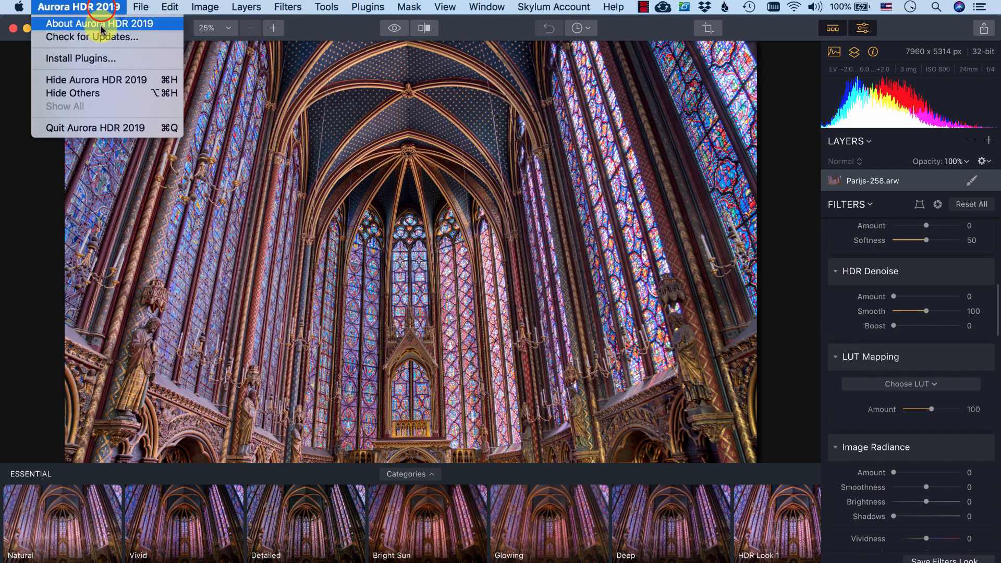
pyautogui.click(97, 59)
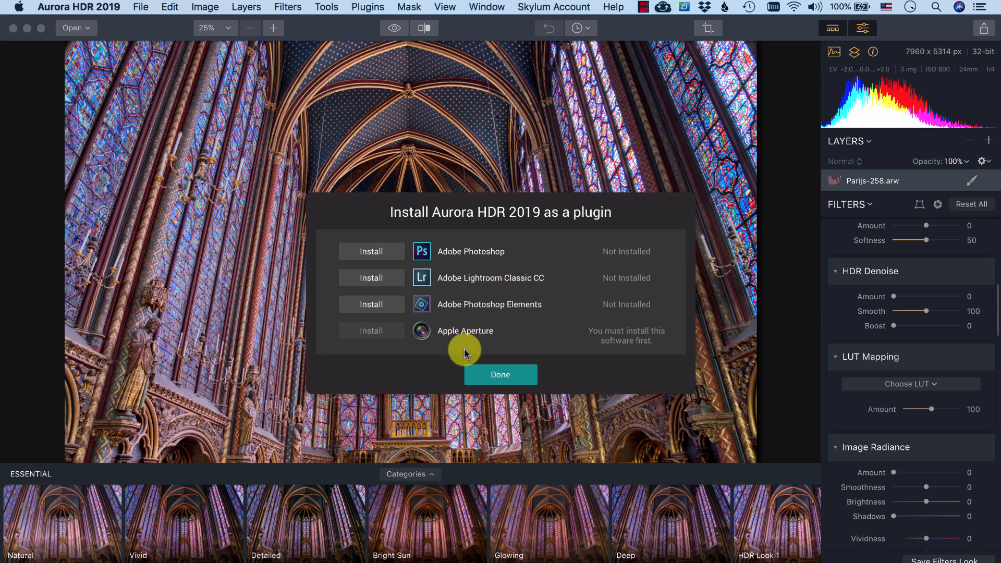
pyautogui.click(496, 376)
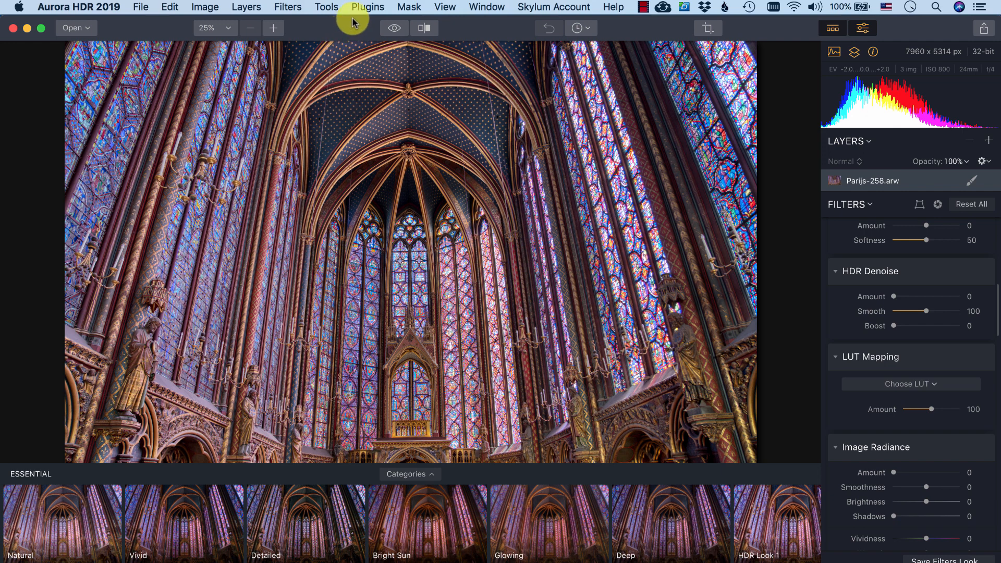
# Step: Review the plugins that can be launched on the photo, including the third-party ones under Other
pyautogui.click(366, 8)
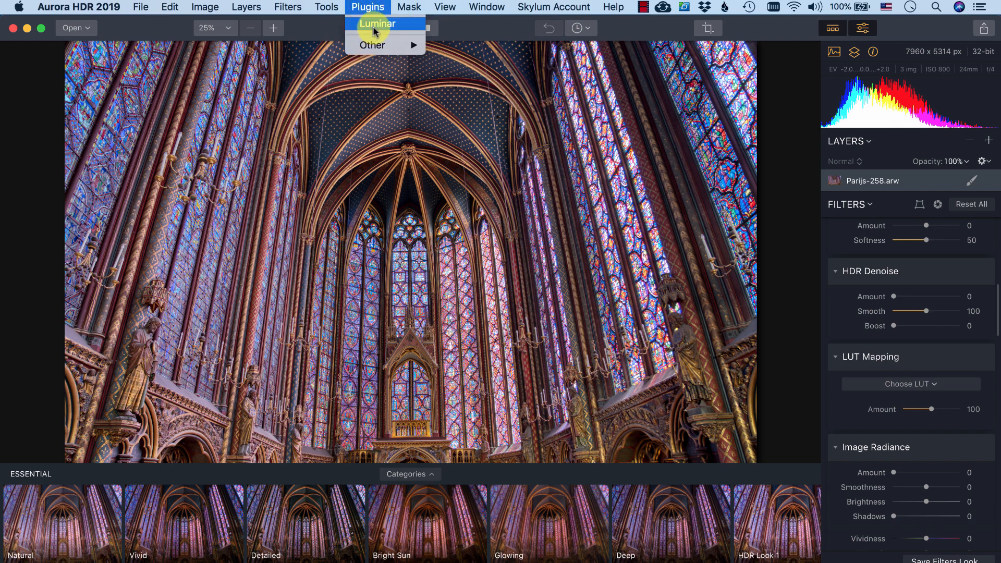
pyautogui.moveTo(384, 46)
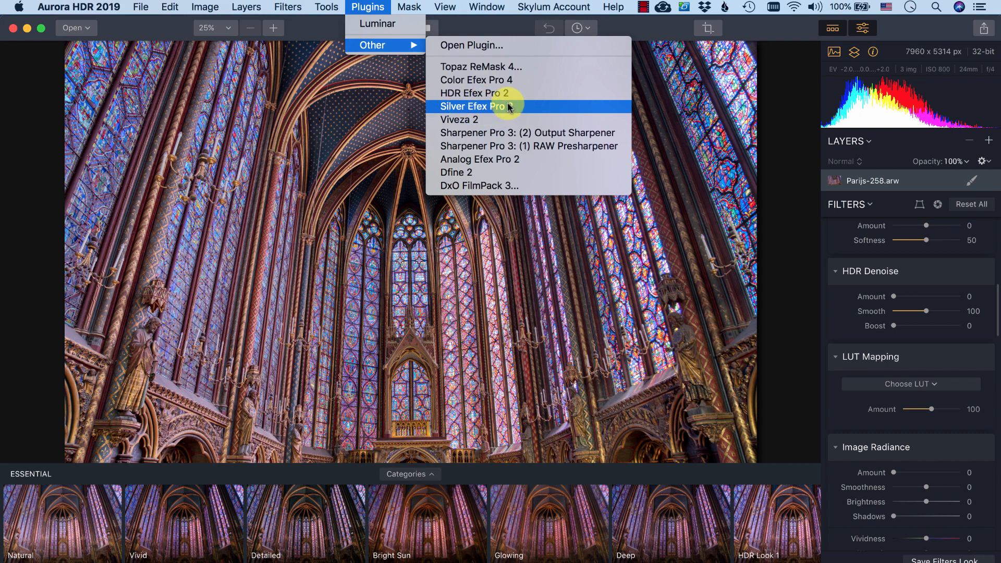
pyautogui.click(781, 210)
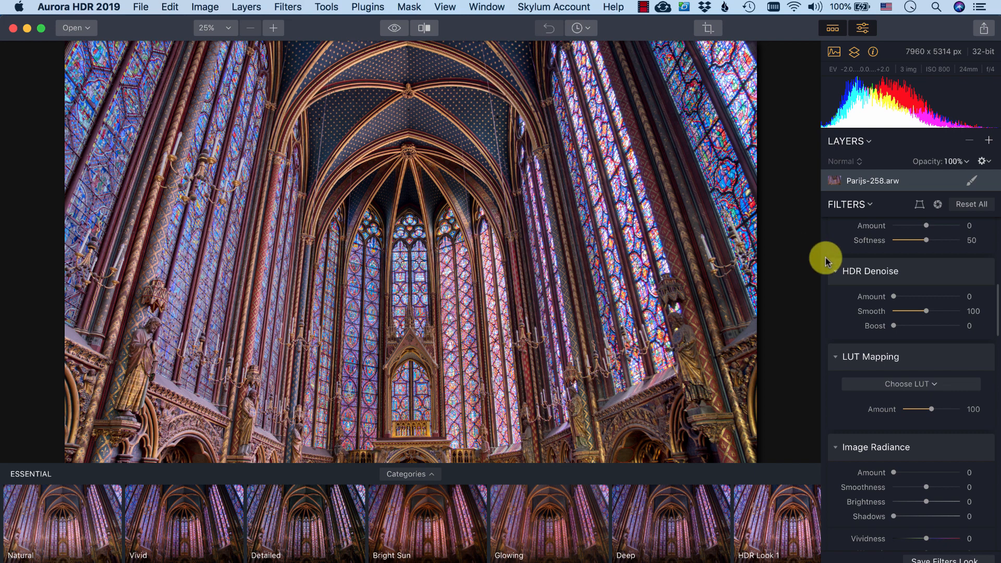
# Step: Try HDR Clarity amounts of 61 and 49, and an HDR Microstructure amount of 66, resetting each to 0
pyautogui.scroll(-5, 843, 281)
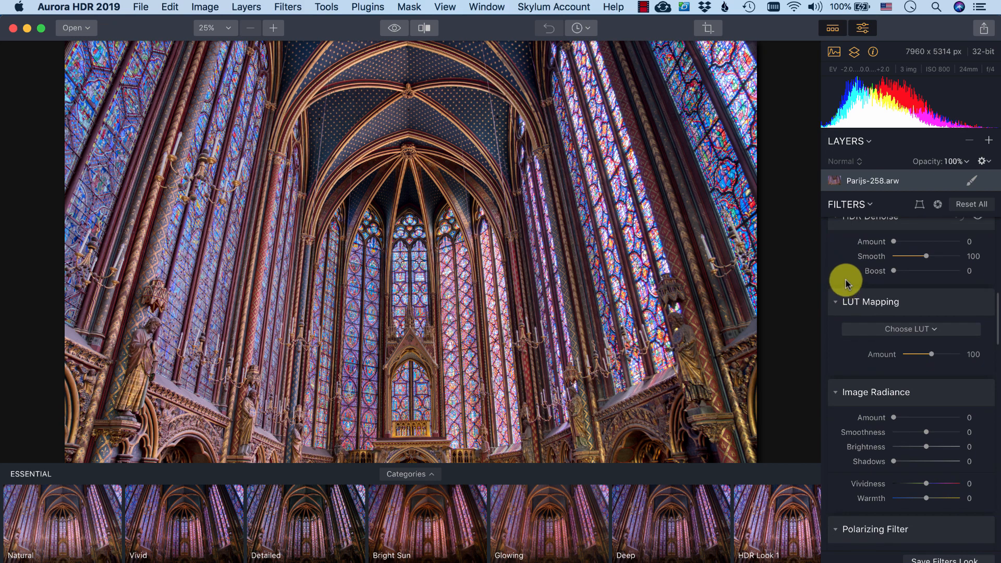
pyautogui.scroll(10, 844, 283)
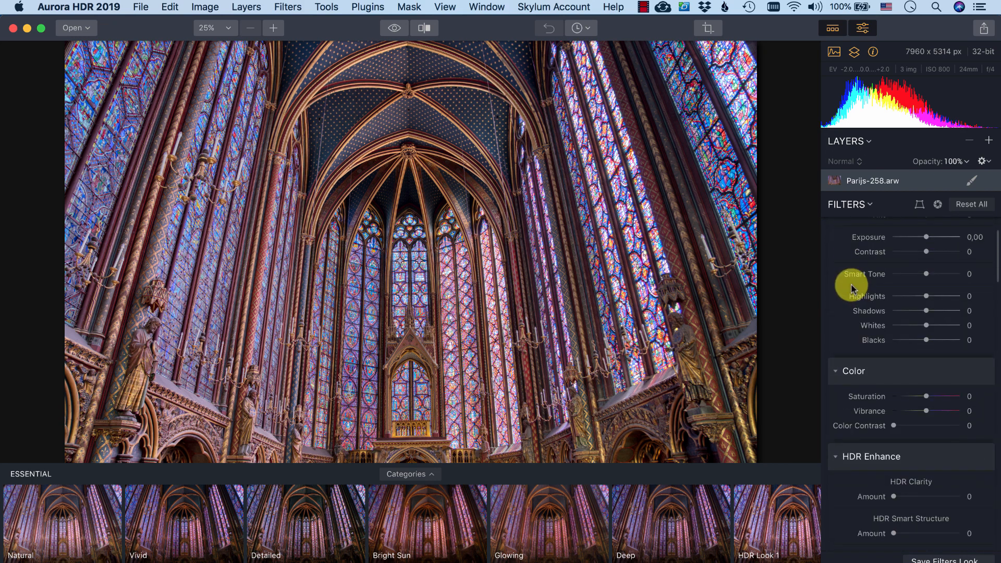
pyautogui.scroll(-13, 849, 292)
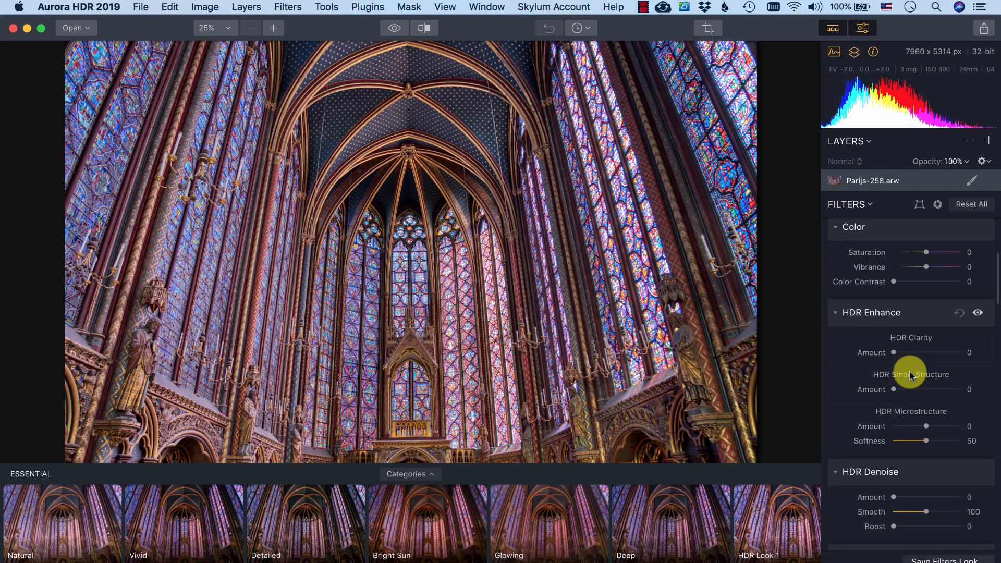
pyautogui.scroll(-1, 907, 380)
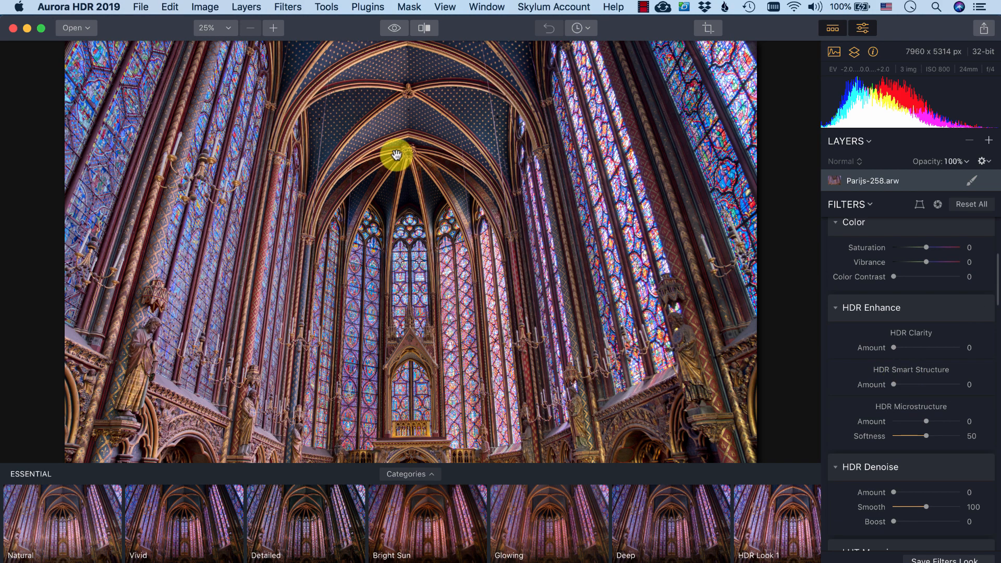
pyautogui.scroll(3, 399, 153)
pyautogui.scroll(8, 400, 153)
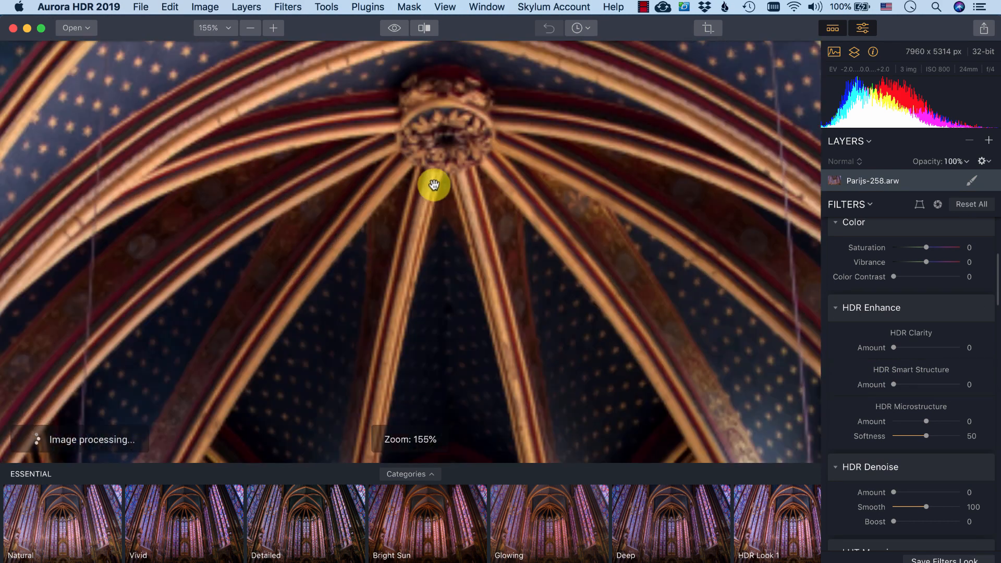
pyautogui.moveTo(446, 193); pyautogui.dragTo(346, 323)
pyautogui.moveTo(382, 263); pyautogui.dragTo(360, 312)
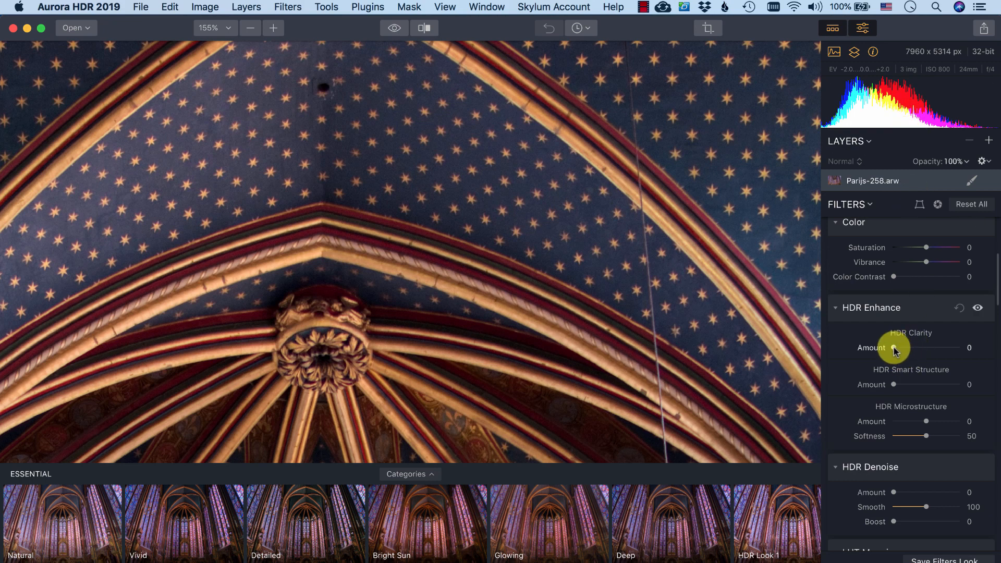
pyautogui.moveTo(895, 348); pyautogui.dragTo(905, 352)
pyautogui.moveTo(922, 350)
pyautogui.mouseDown()
pyautogui.moveTo(889, 346)
pyautogui.moveTo(934, 346)
pyautogui.mouseUp()
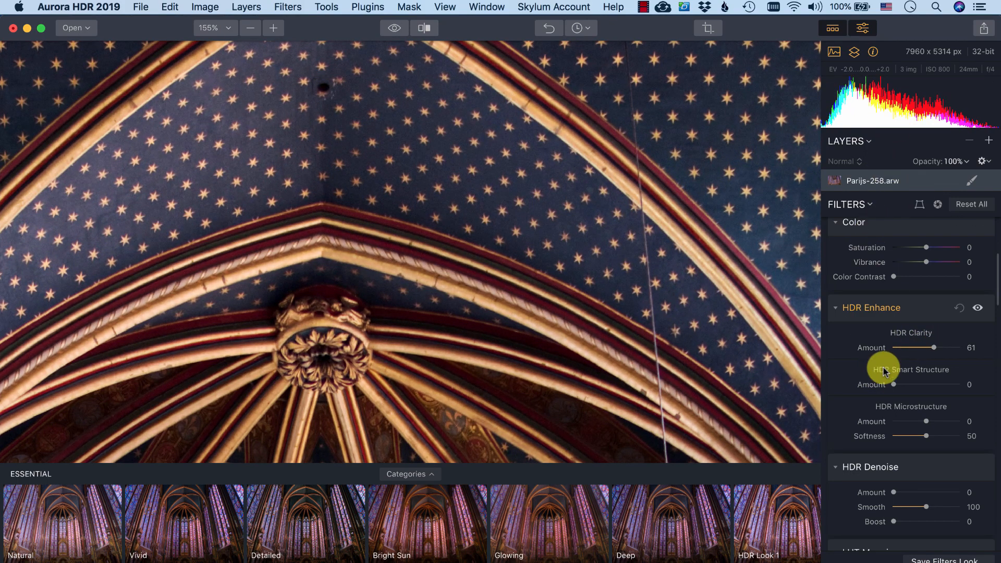
pyautogui.moveTo(934, 347)
pyautogui.mouseDown()
pyautogui.moveTo(893, 349)
pyautogui.moveTo(946, 346)
pyautogui.moveTo(893, 353)
pyautogui.moveTo(934, 351)
pyautogui.moveTo(904, 347)
pyautogui.moveTo(926, 347)
pyautogui.mouseUp()
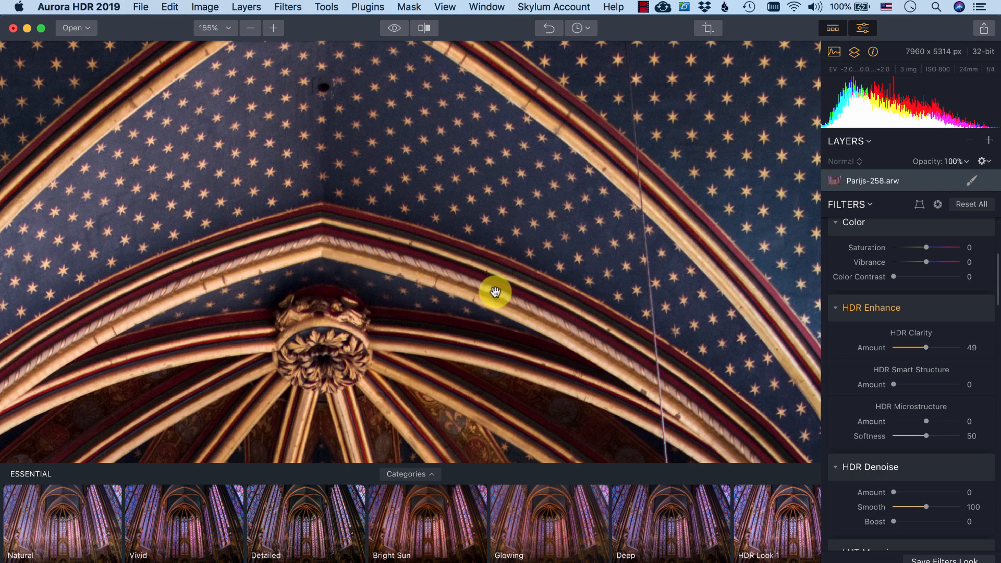
pyautogui.doubleClick(926, 348)
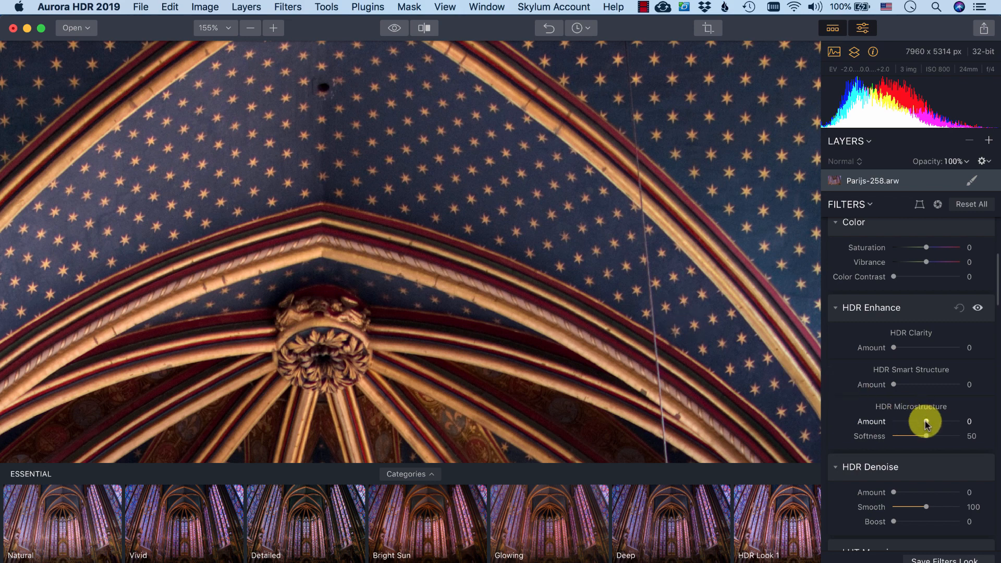
pyautogui.moveTo(925, 422); pyautogui.dragTo(945, 420)
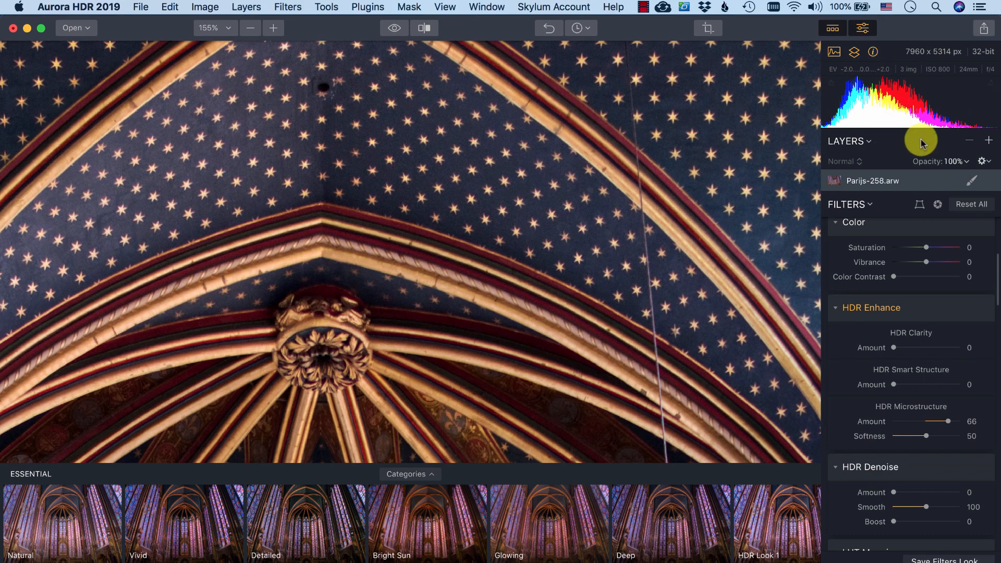
pyautogui.doubleClick(947, 421)
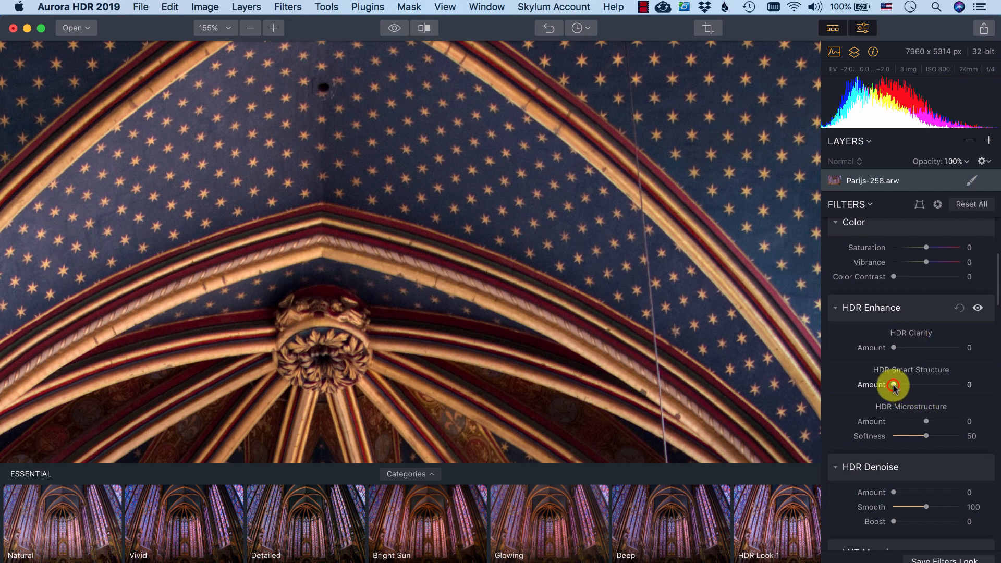
# Step: Set the HDR Smart Structure amount to 59 in the HDR Enhance filter
pyautogui.moveTo(893, 385); pyautogui.dragTo(922, 384)
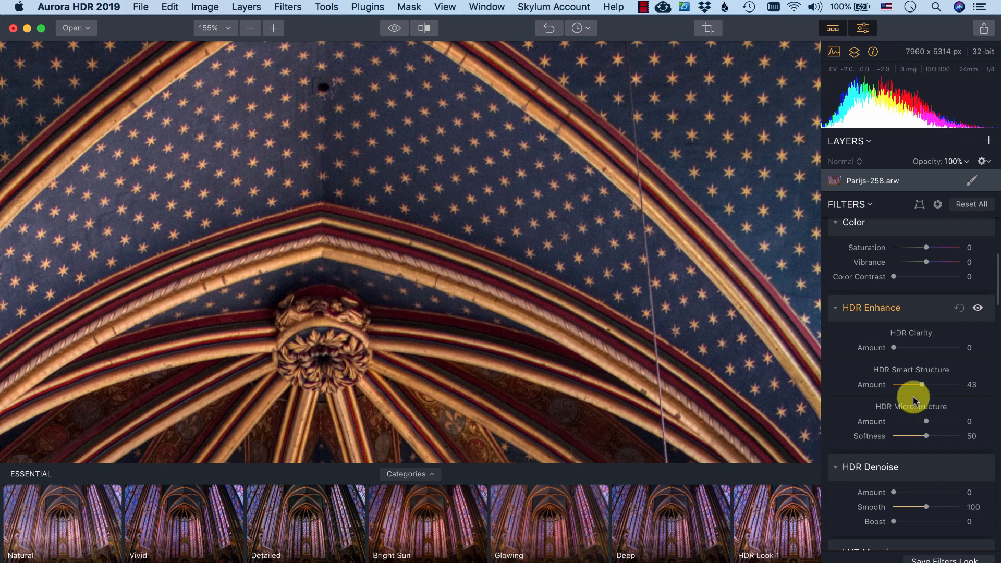
pyautogui.moveTo(920, 384)
pyautogui.mouseDown()
pyautogui.moveTo(892, 389)
pyautogui.moveTo(931, 388)
pyautogui.mouseUp()
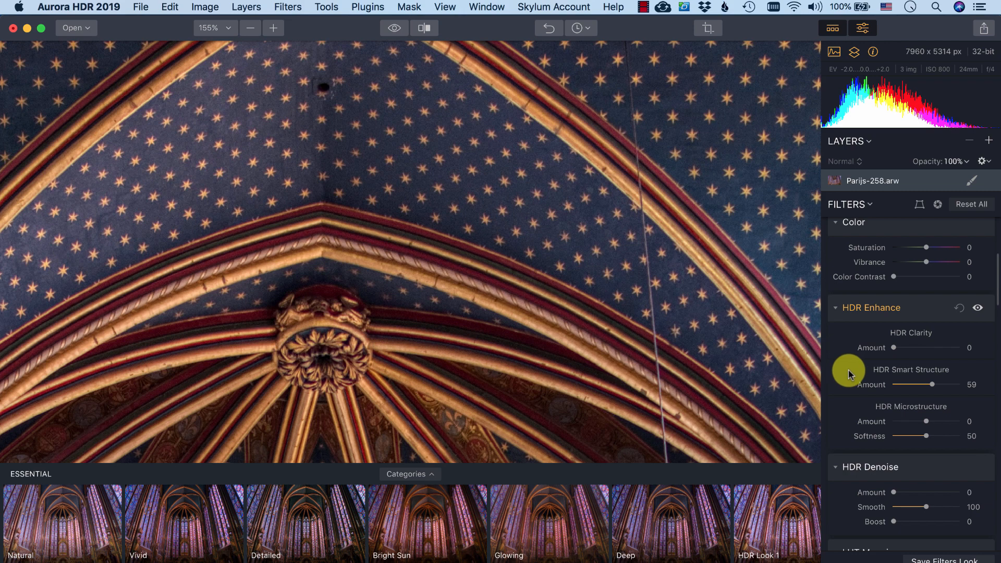
# Step: Review the available Looks categories and close the overview without choosing one
pyautogui.click(414, 478)
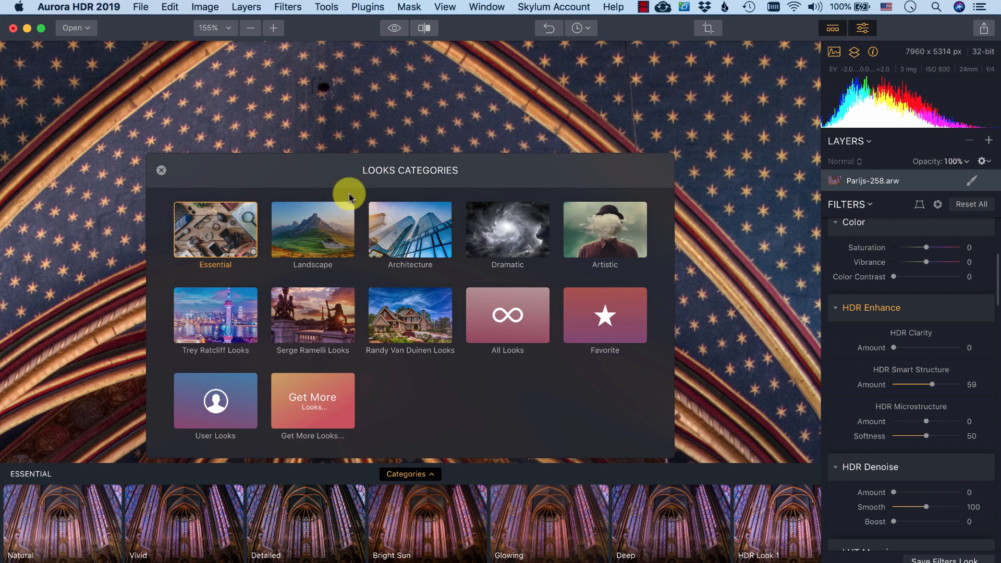
pyautogui.click(160, 174)
# Step: Examine the remaining filters, from HDR Denoise and Image Radiance to Adjustable Gradient, Color Toning and Dodge & Burn, with the whole photo in view
pyautogui.scroll(-5, 886, 328)
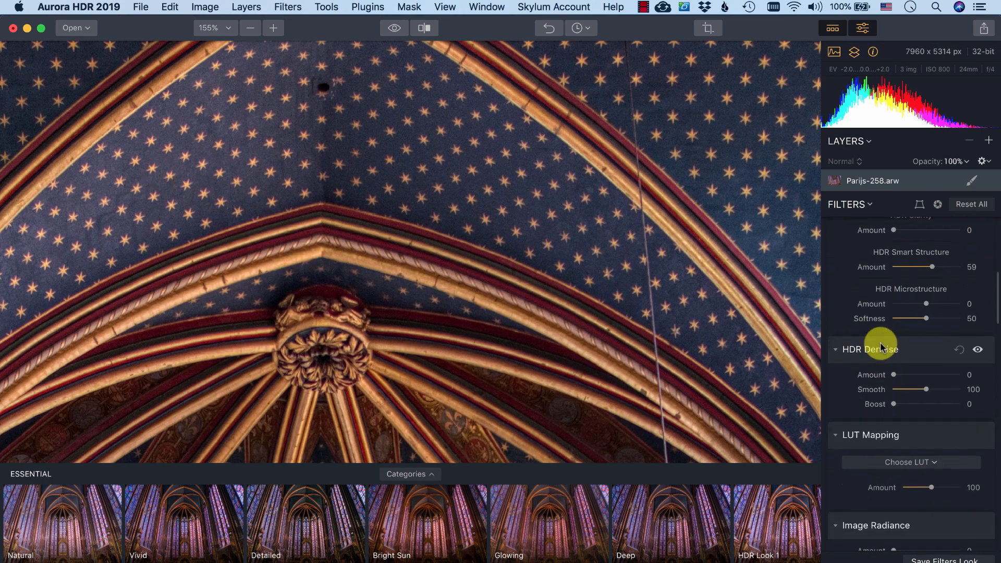
pyautogui.scroll(-12, 880, 347)
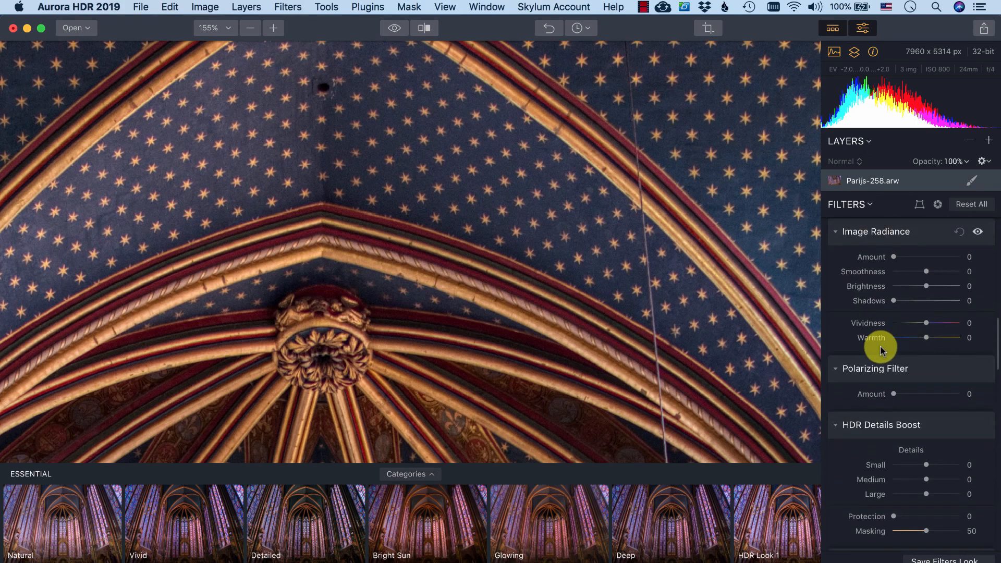
pyautogui.scroll(-10, 881, 349)
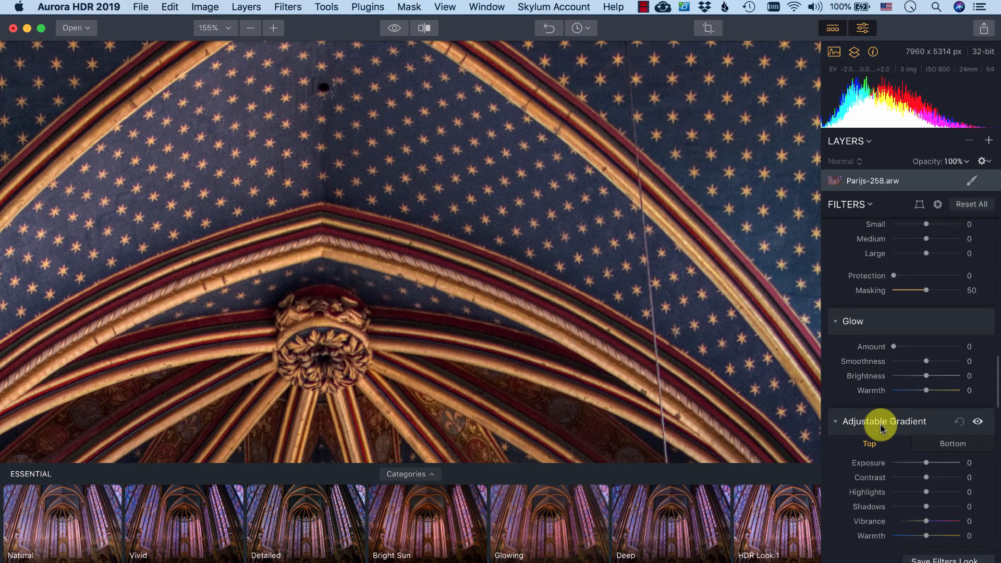
pyautogui.scroll(-3, 881, 424)
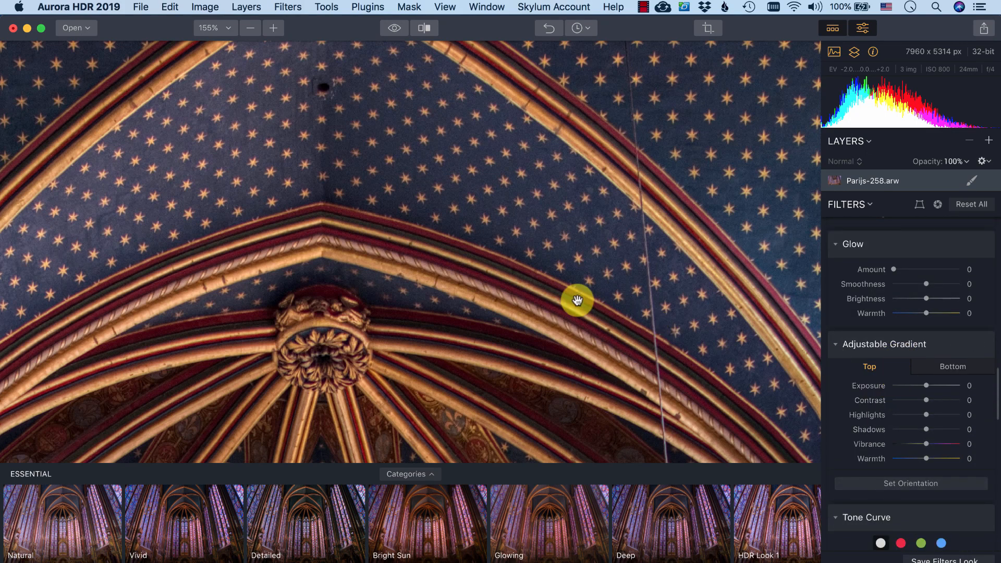
pyautogui.scroll(-10, 478, 237)
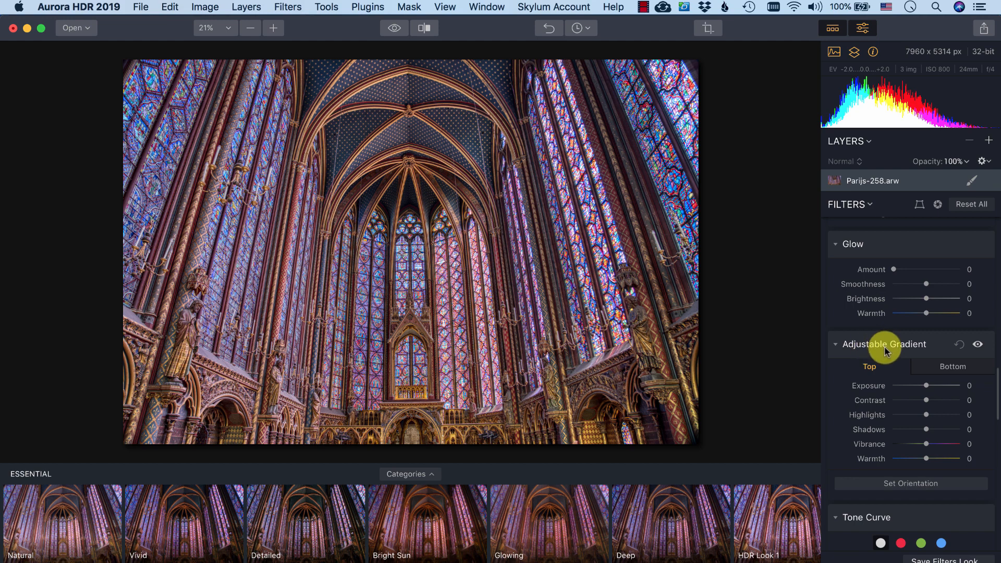
pyautogui.scroll(-10, 887, 352)
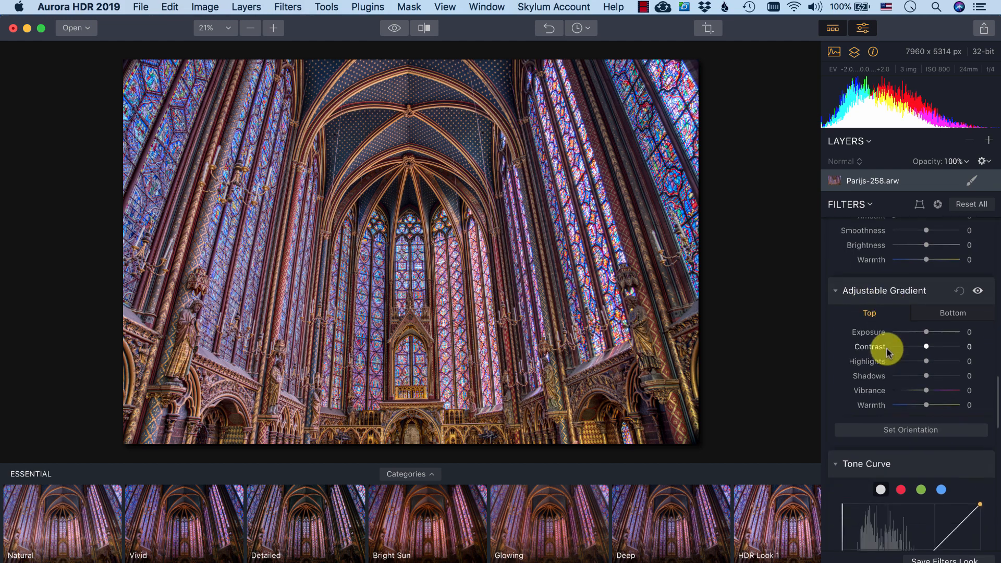
pyautogui.scroll(-10, 889, 356)
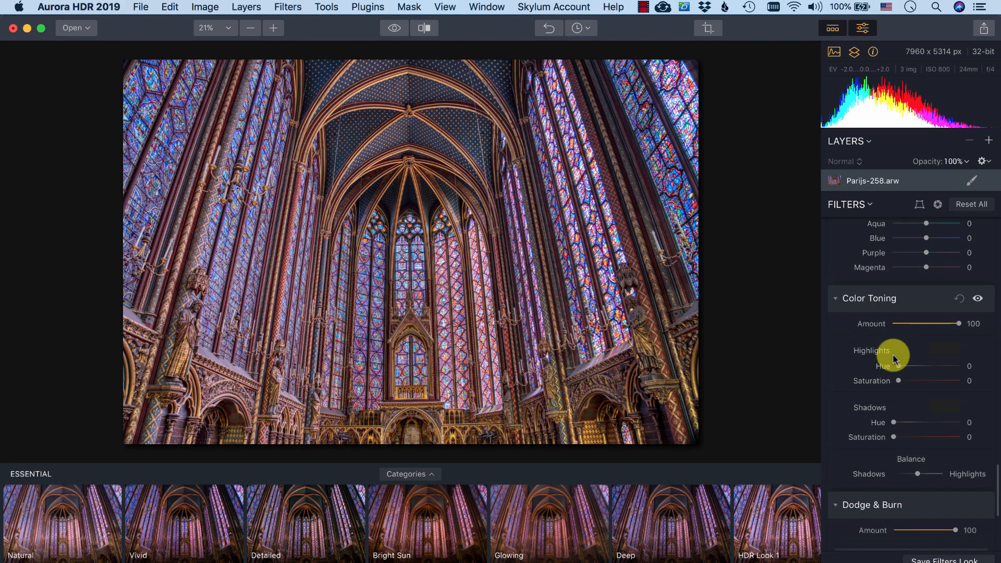
pyautogui.scroll(-5, 893, 357)
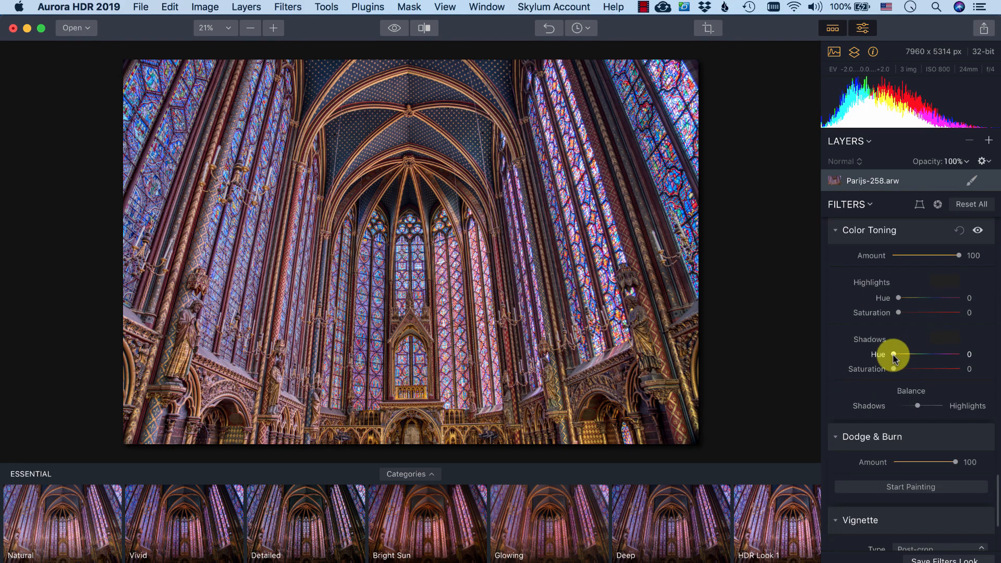
pyautogui.scroll(10, 893, 359)
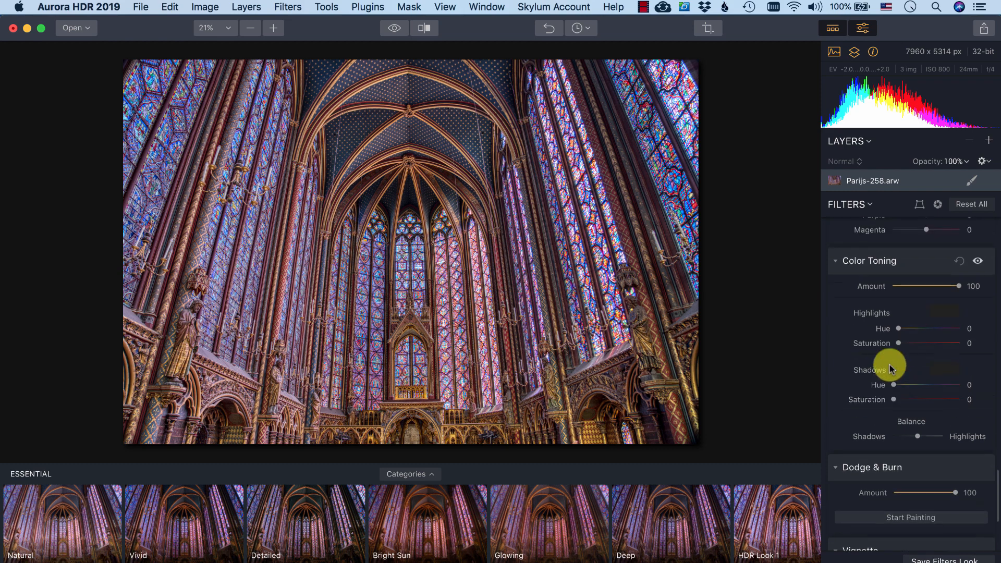
# Step: Try a Small details amount of 72 in HDR Details Boost, and set Small to -7, Medium to 1 and Large to -7
pyautogui.scroll(10, 901, 371)
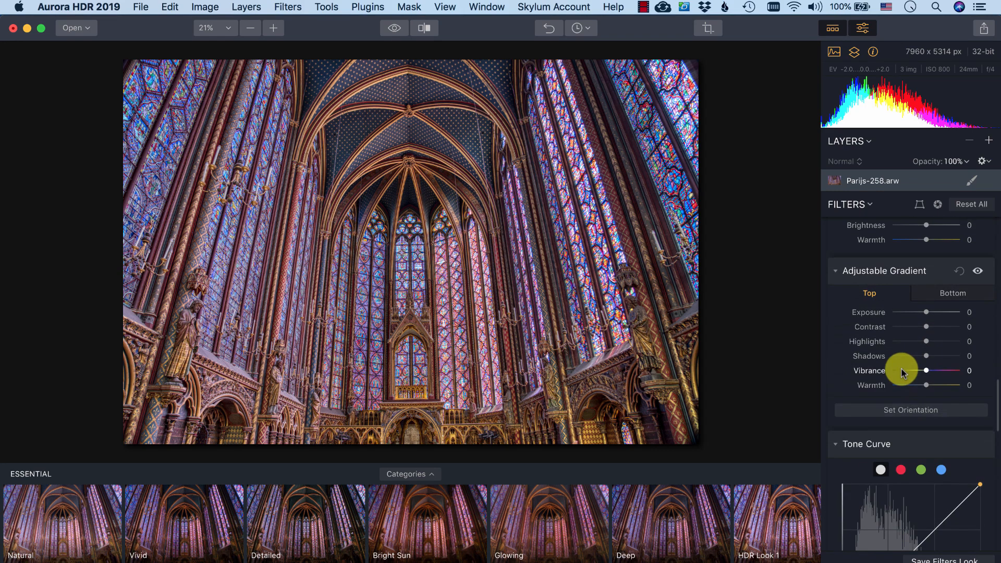
pyautogui.scroll(10, 902, 370)
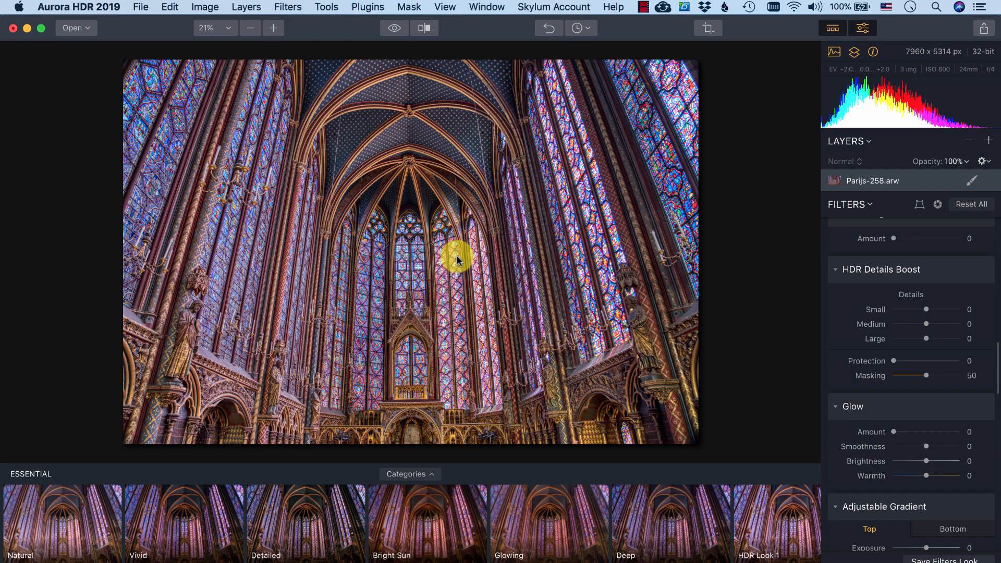
pyautogui.scroll(5, 449, 254)
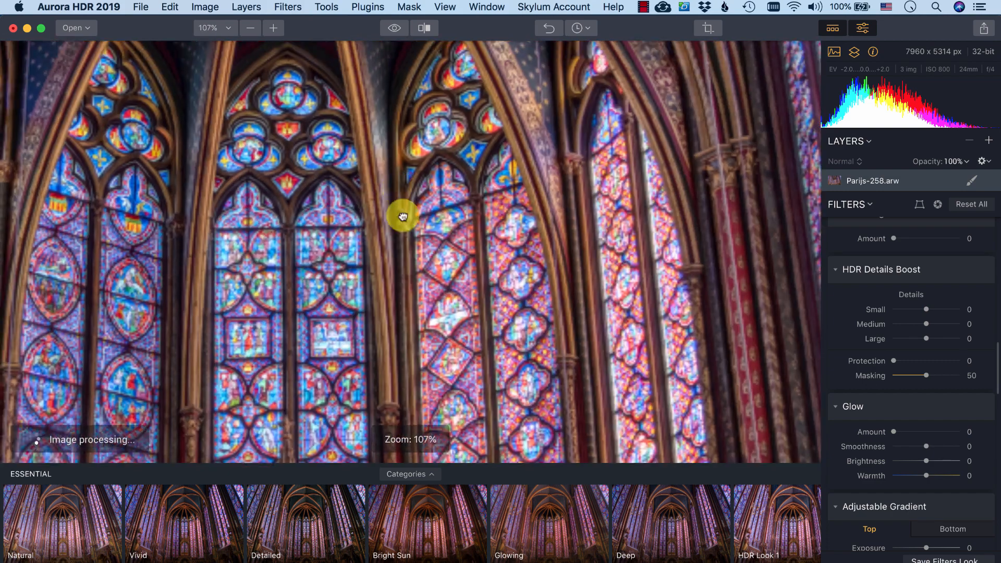
pyautogui.moveTo(402, 215); pyautogui.dragTo(472, 459)
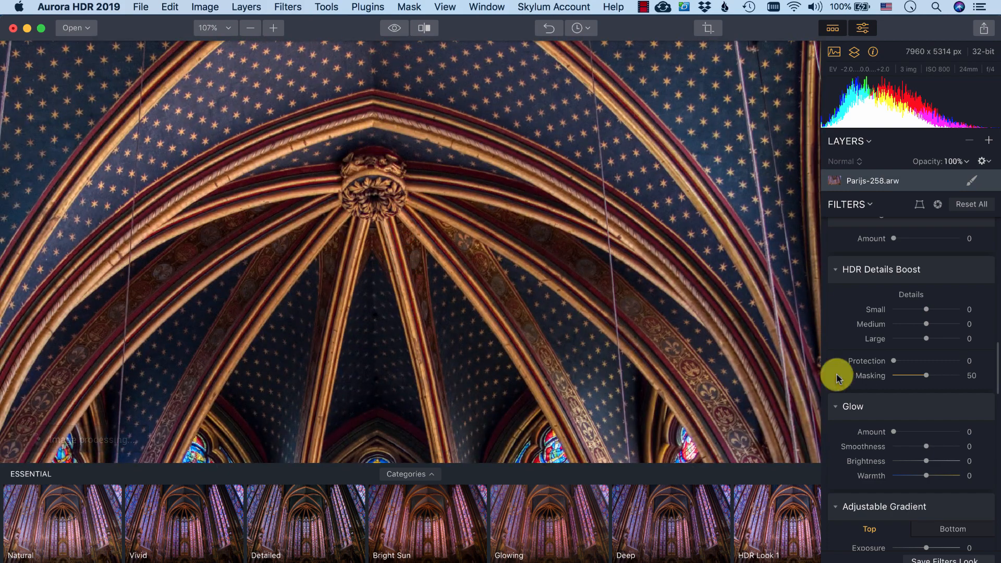
pyautogui.moveTo(923, 309); pyautogui.dragTo(945, 311)
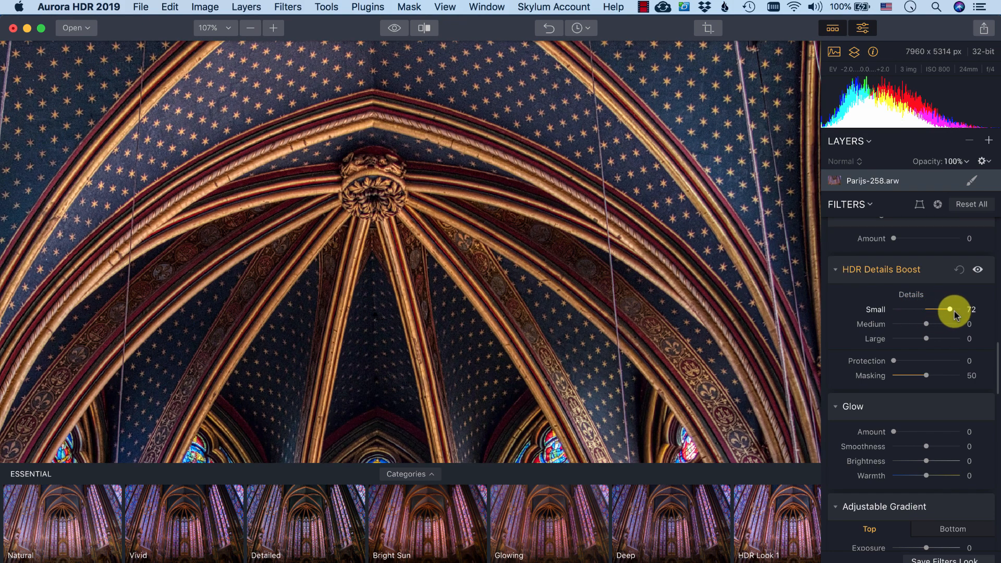
pyautogui.moveTo(956, 309); pyautogui.dragTo(924, 338)
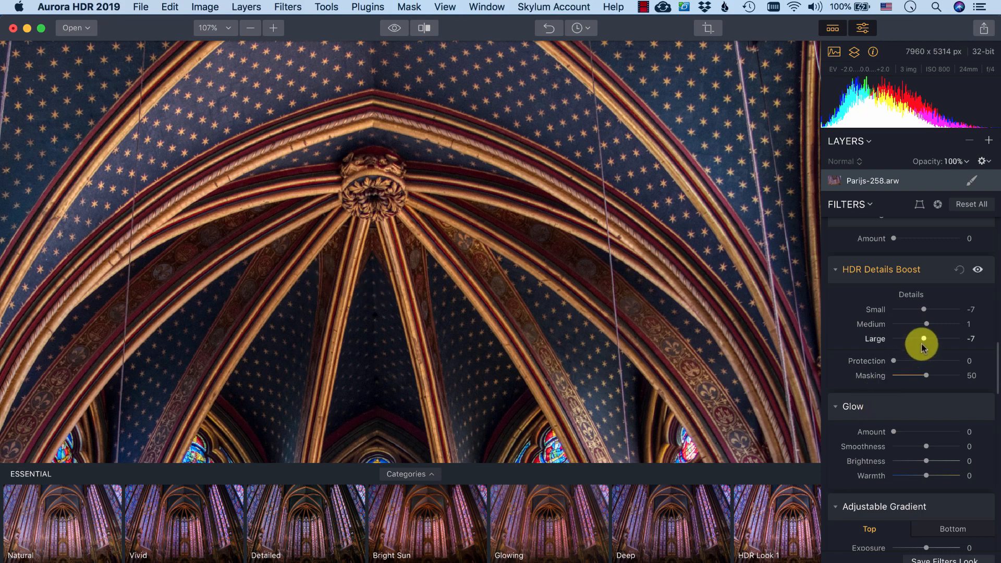
# Step: Set the Small details amount to 26 in the HDR Details Boost filter and return to the whole photo
pyautogui.click(923, 309)
pyautogui.moveTo(923, 310); pyautogui.dragTo(934, 309)
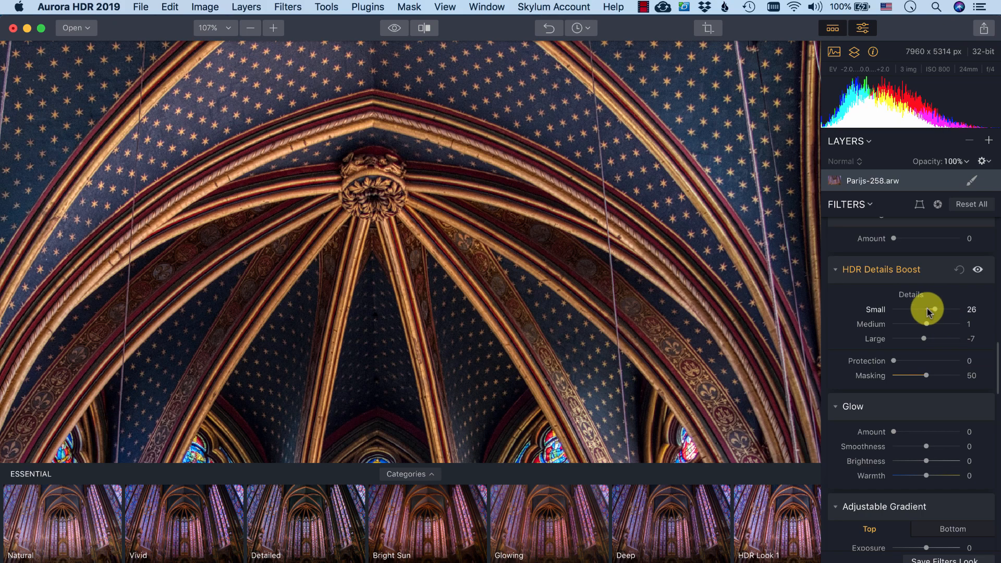
pyautogui.scroll(-3, 414, 338)
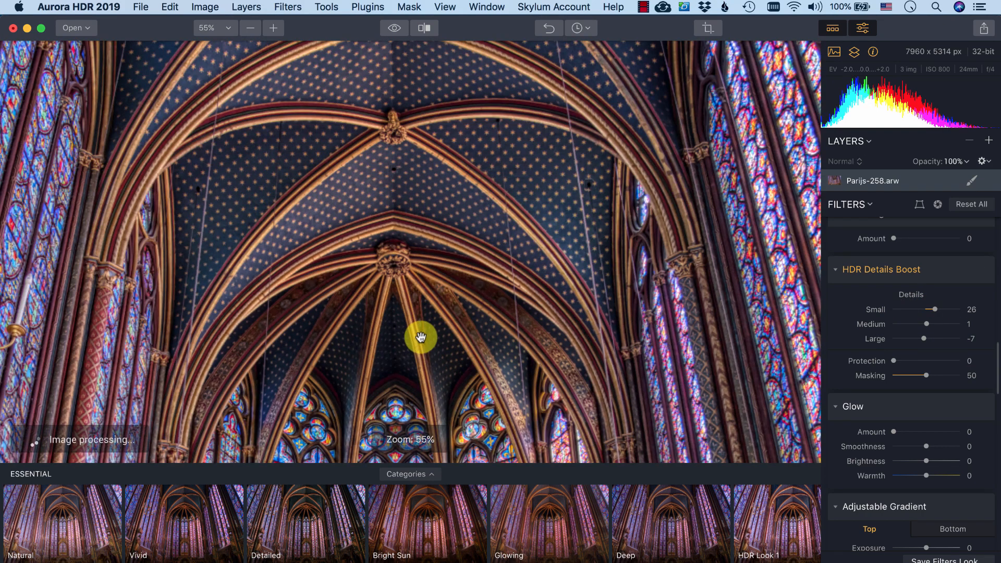
pyautogui.scroll(-3, 438, 336)
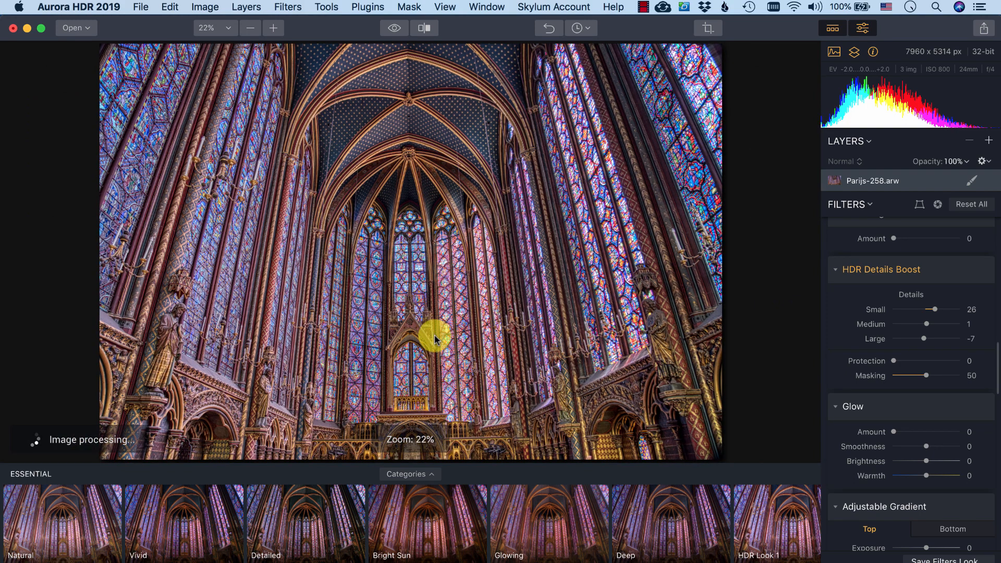